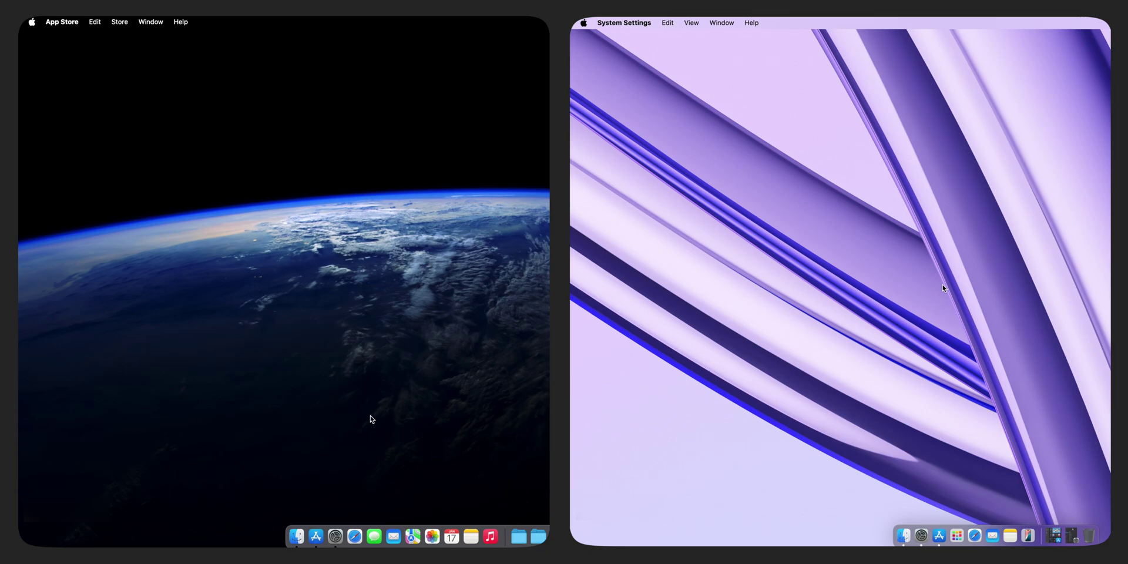
Step: Open App Store on both Macs and check which account's purchases the left Account page lists
left_click(939, 517)
left_click(316, 534)
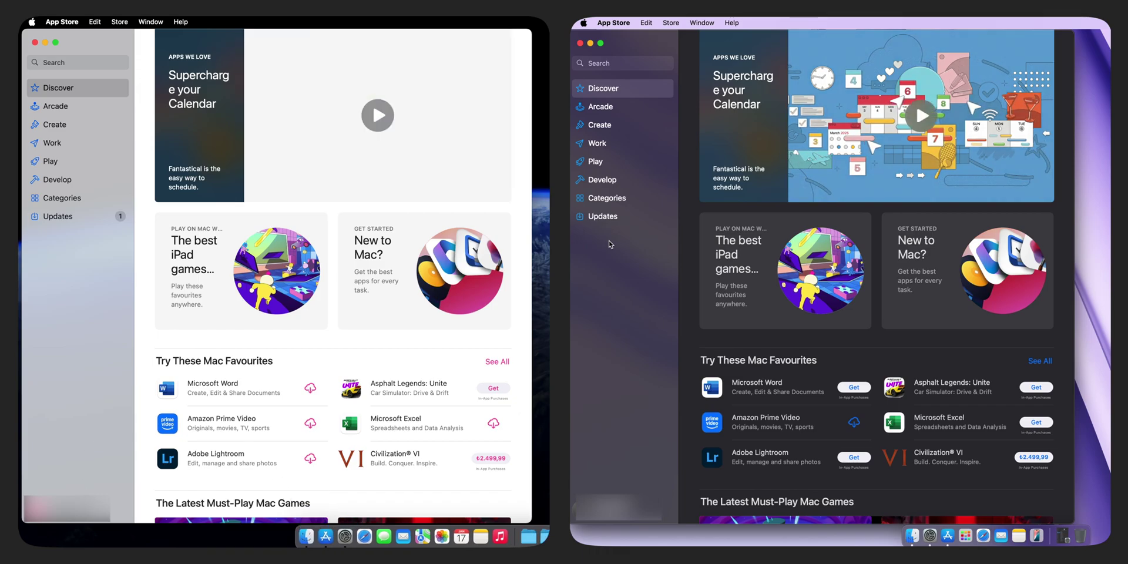
left_click(66, 509)
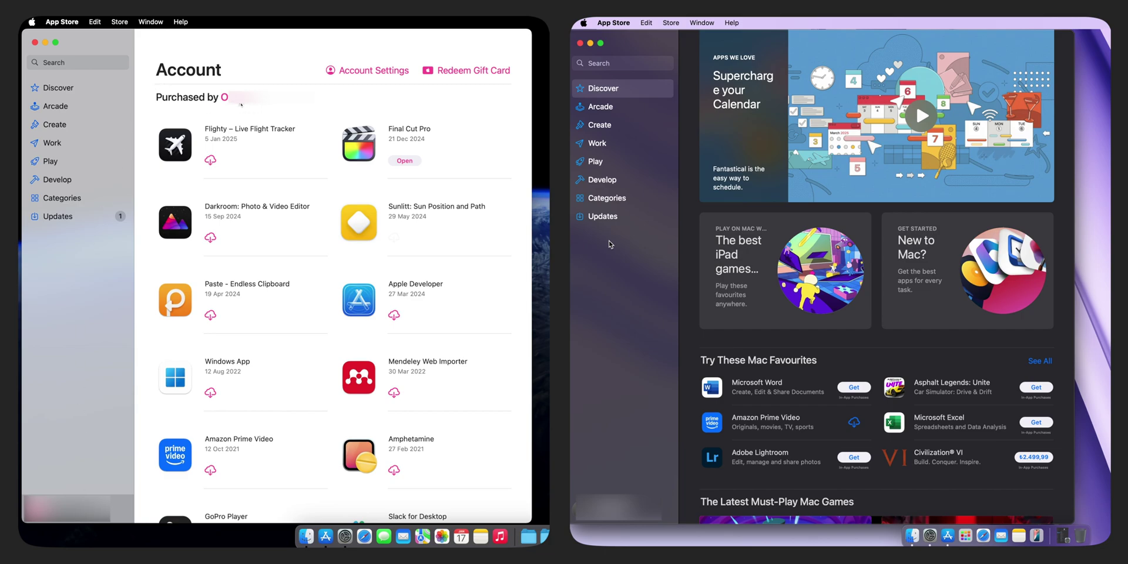
left_click(241, 101)
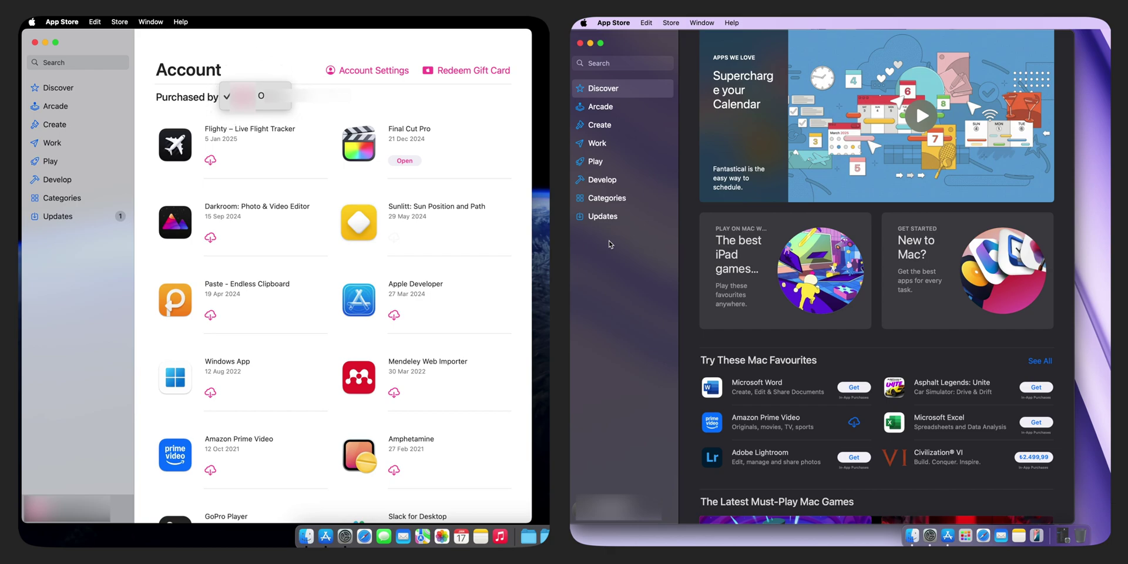
key("Escape")
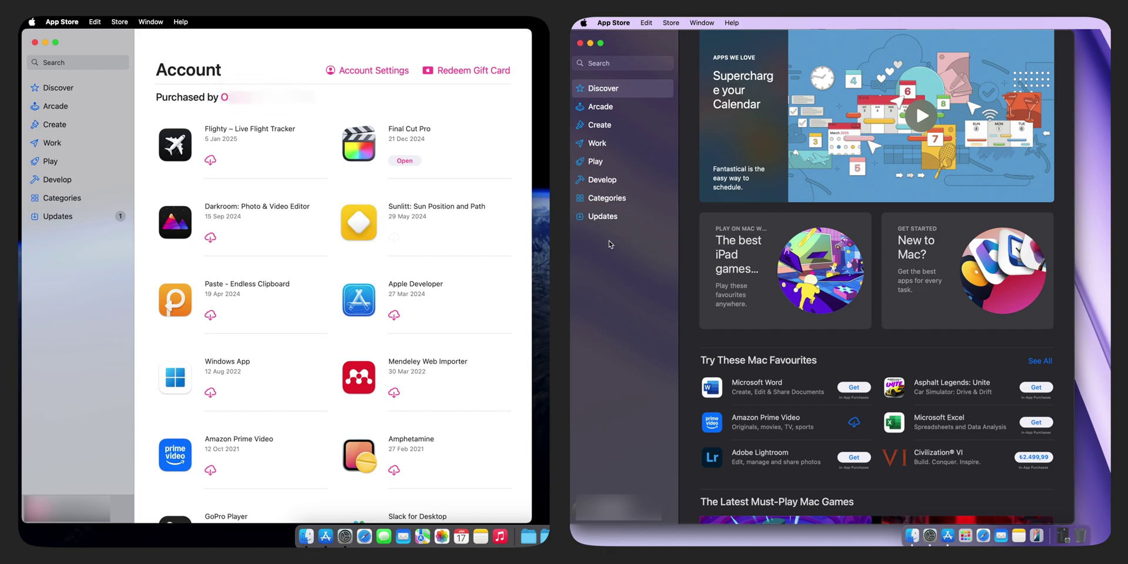
Step: Check which account's purchases the right Mac's Account page lists, then minimize the left App Store
left_click(617, 508)
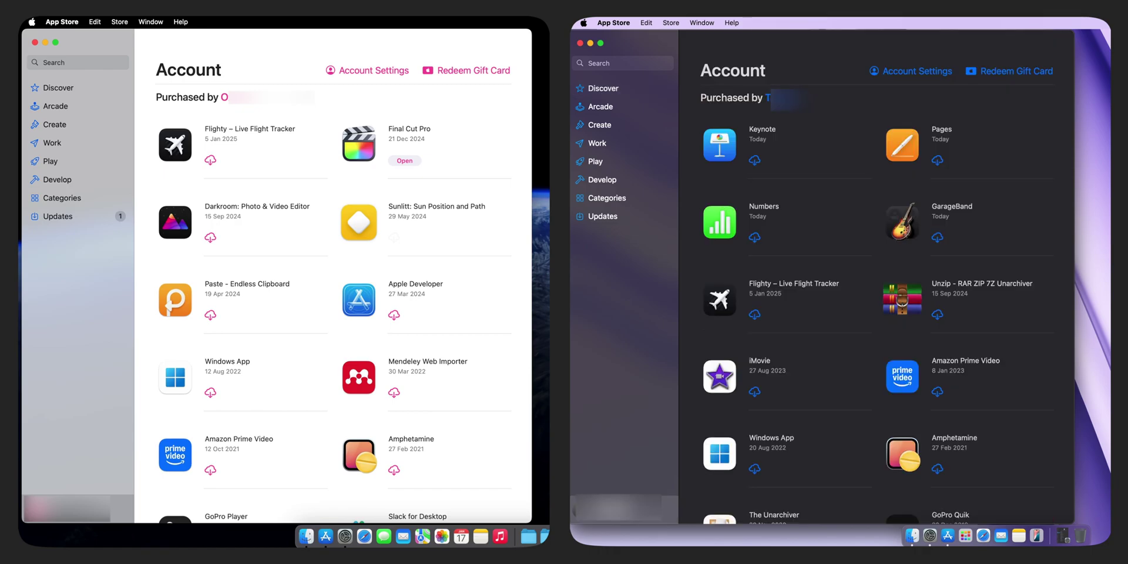
left_click(787, 97)
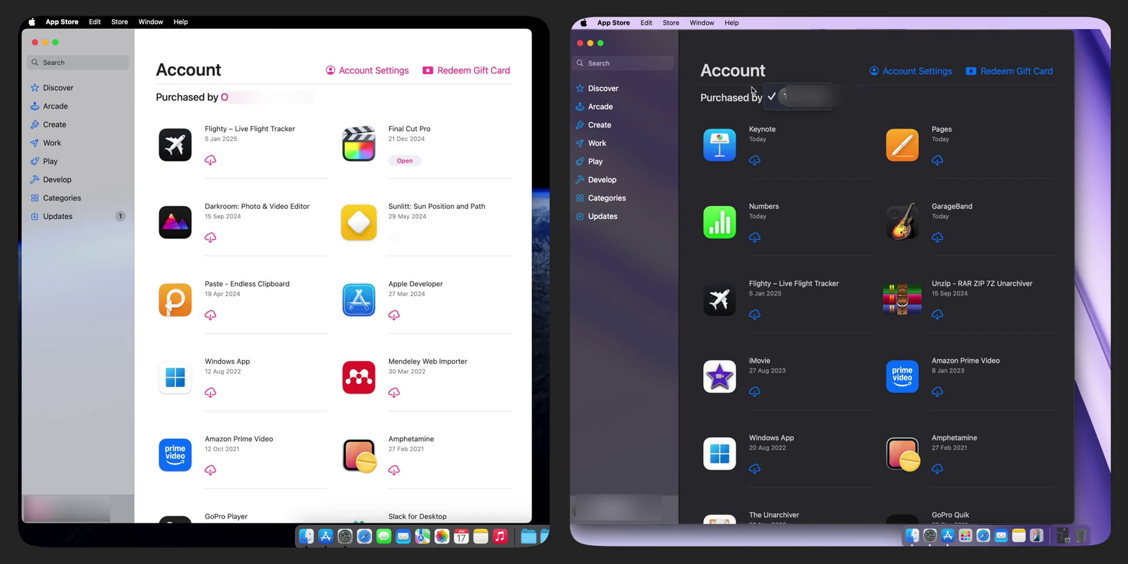
key("Escape")
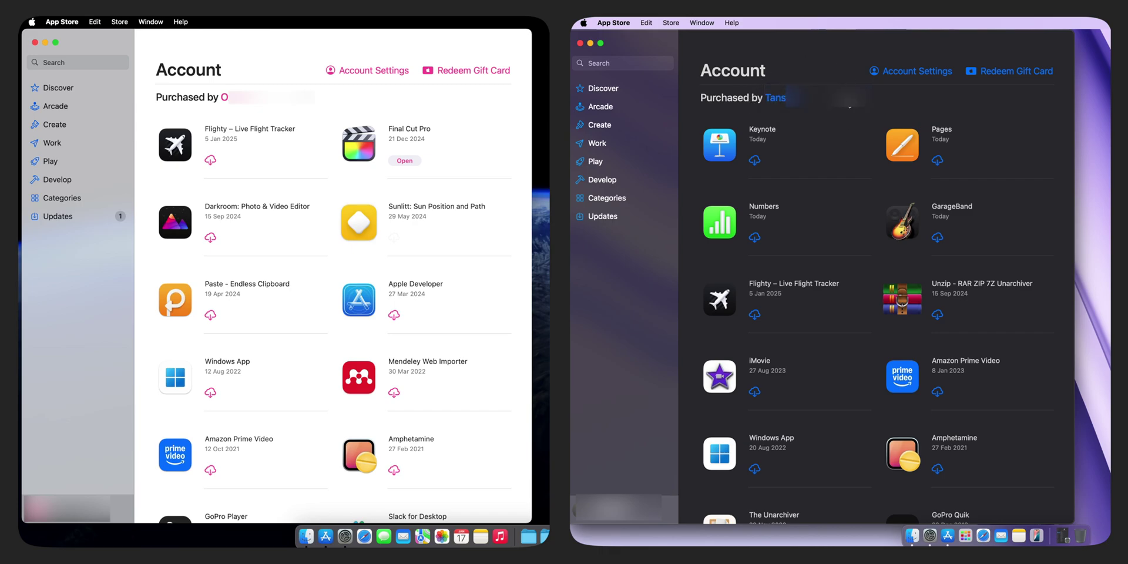
left_click(45, 43)
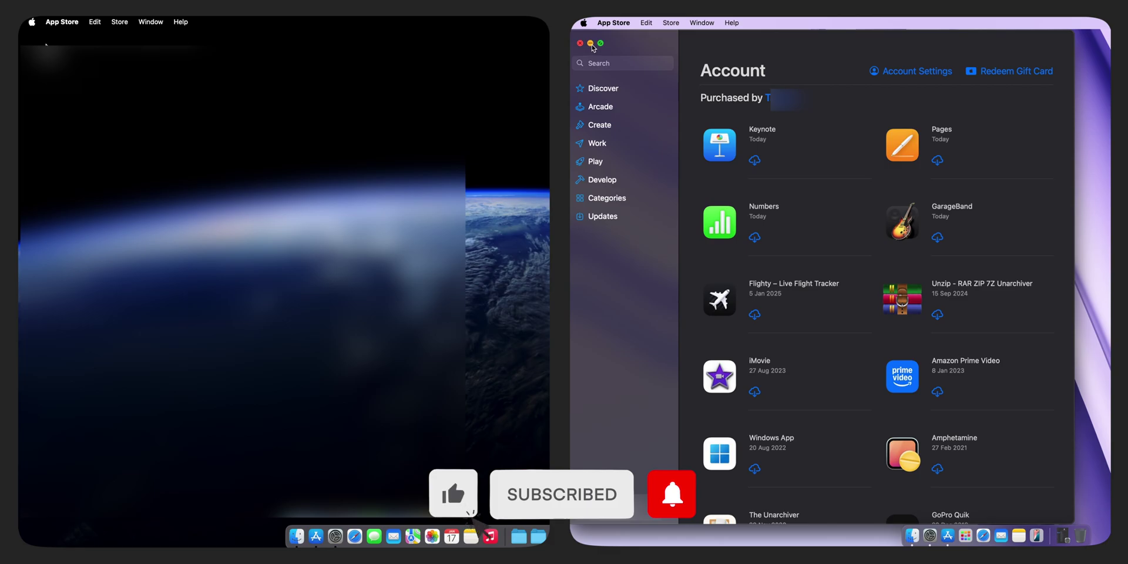
Step: Minimize the right App Store and open System Settings on both Macs
left_click(591, 43)
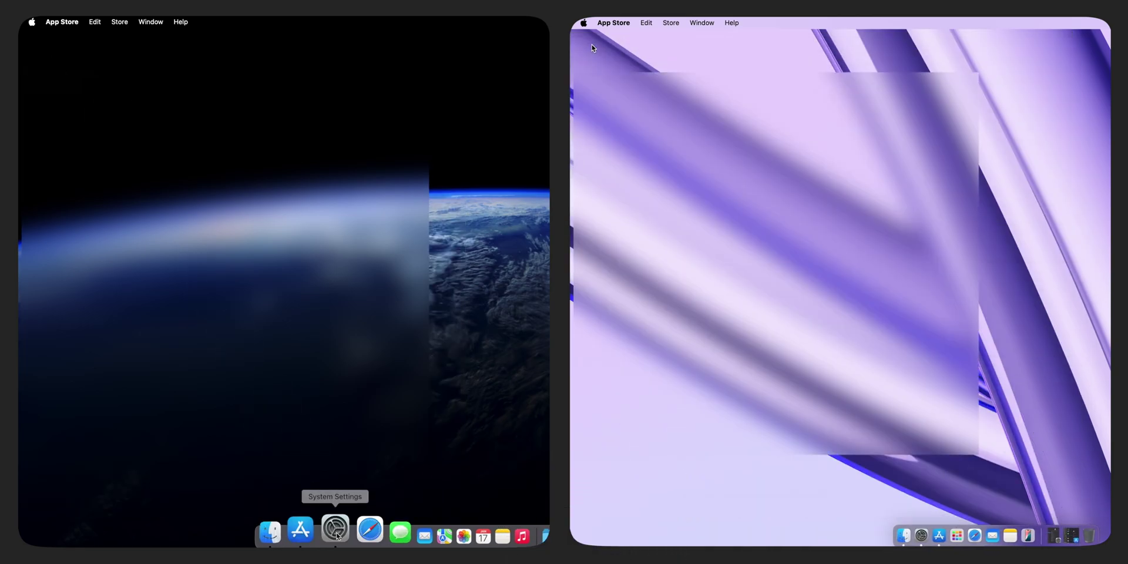
left_click(336, 530)
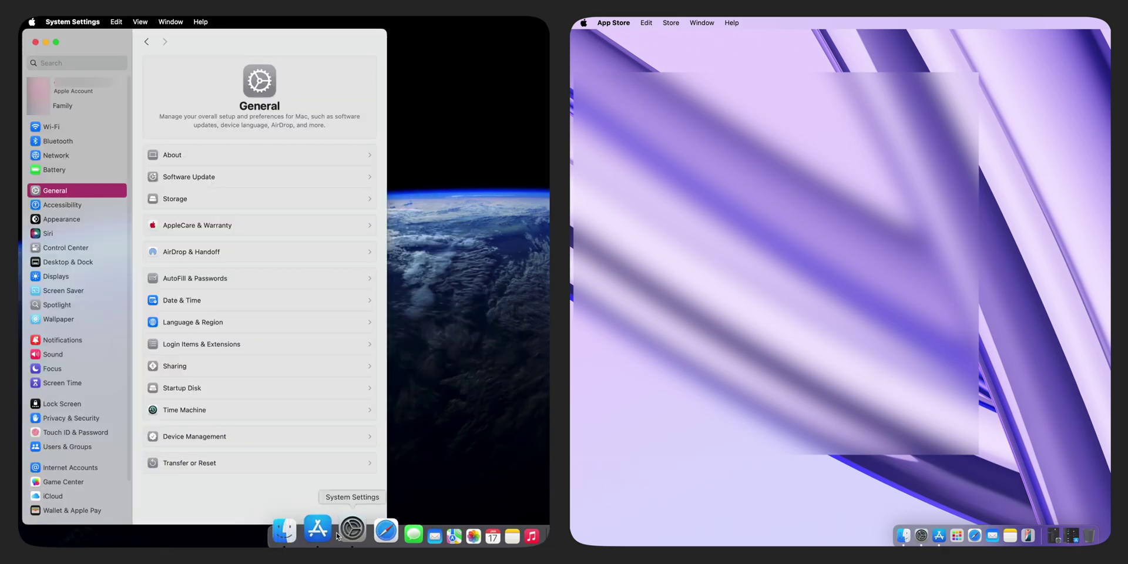
left_click(917, 514)
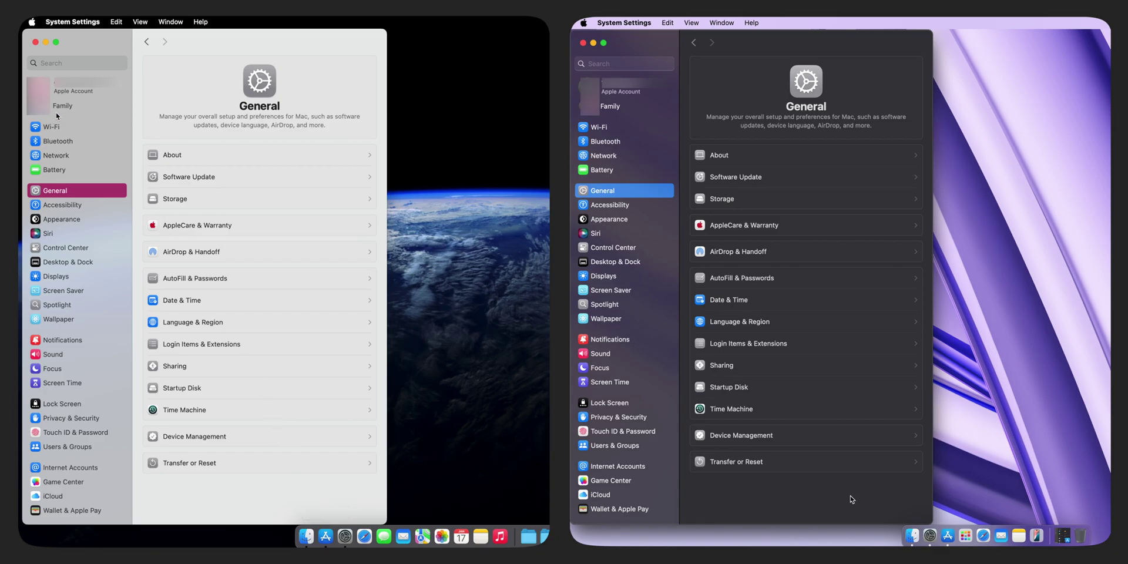
Step: Check Purchase Sharing under Family on the left Mac, where it says to ask the organizer
left_click(63, 108)
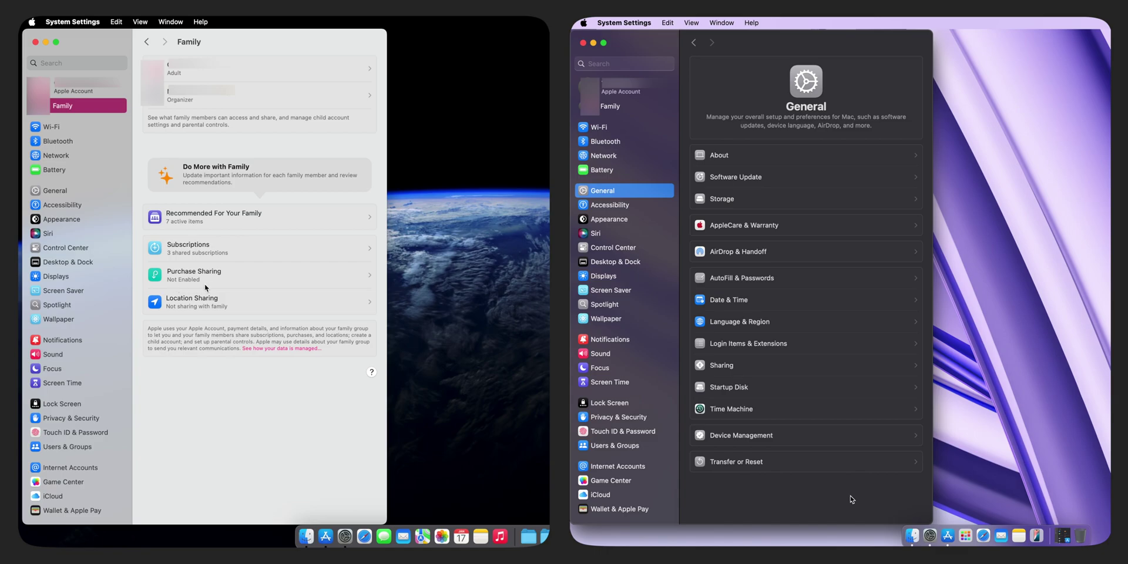
left_click(258, 277)
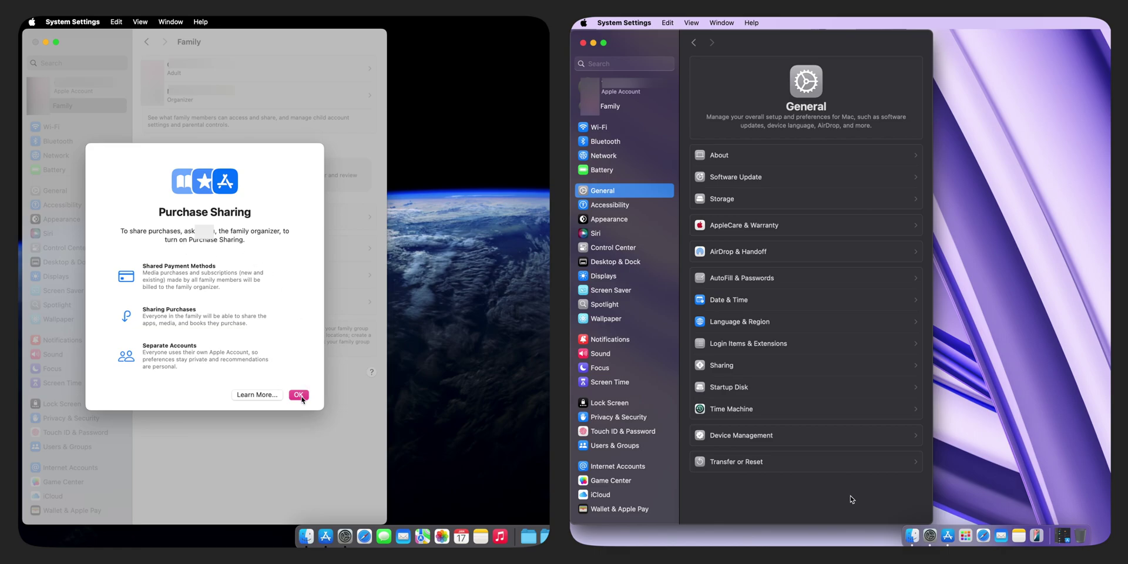
left_click(300, 396)
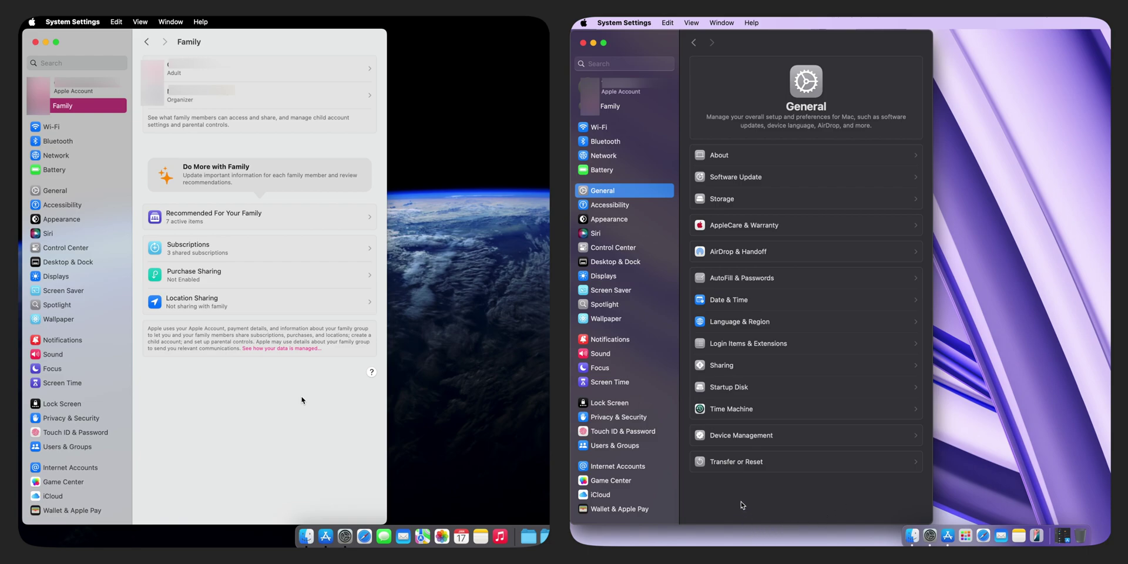
left_click(628, 106)
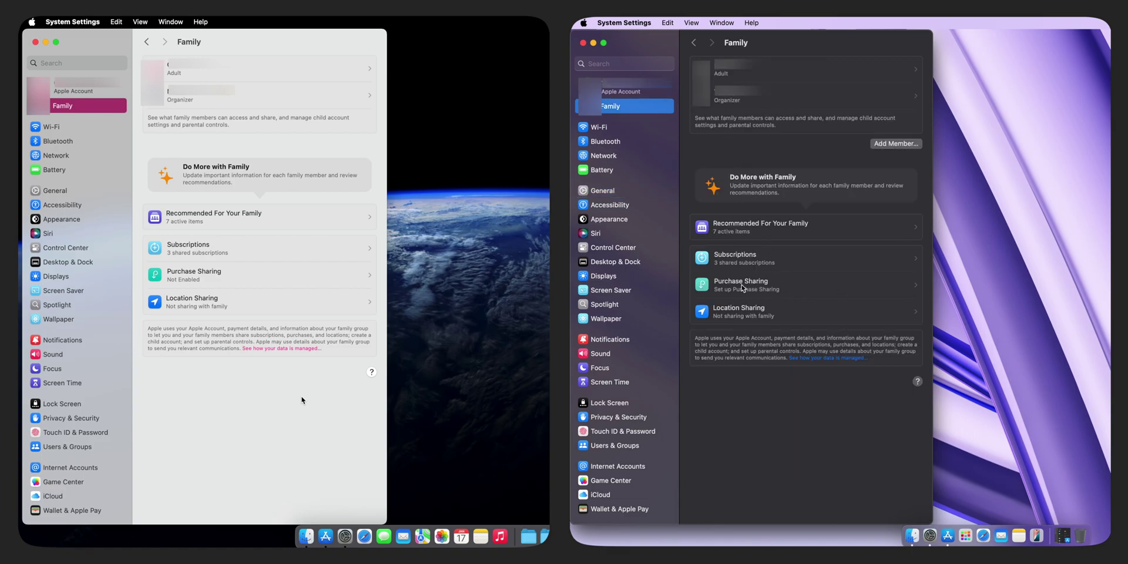
Step: On the organizer's right Mac, continue through setup and turn on Purchase Sharing for the family
left_click(798, 288)
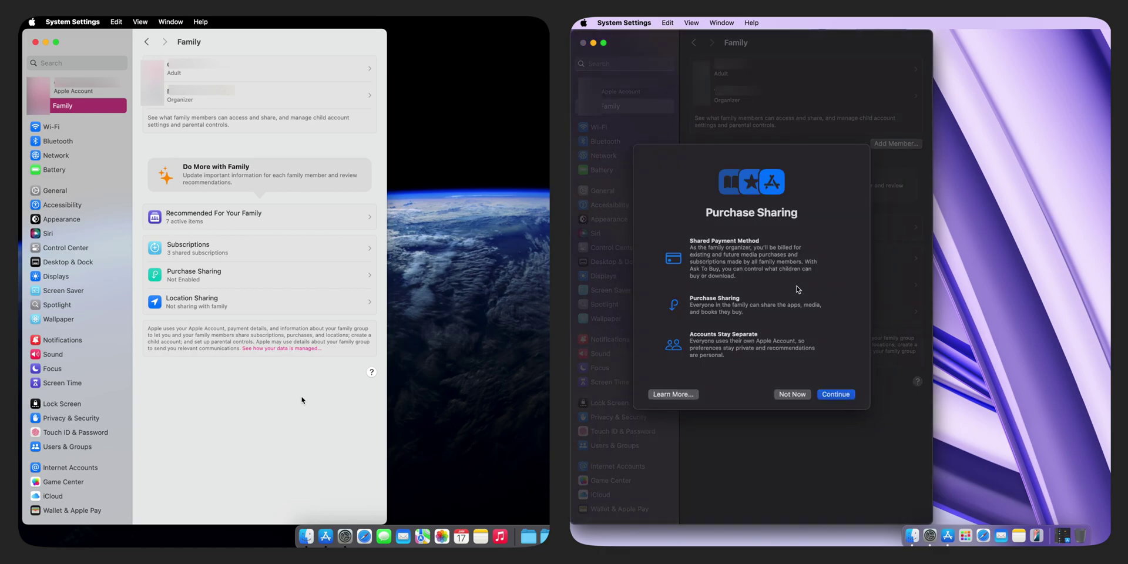
left_click(837, 394)
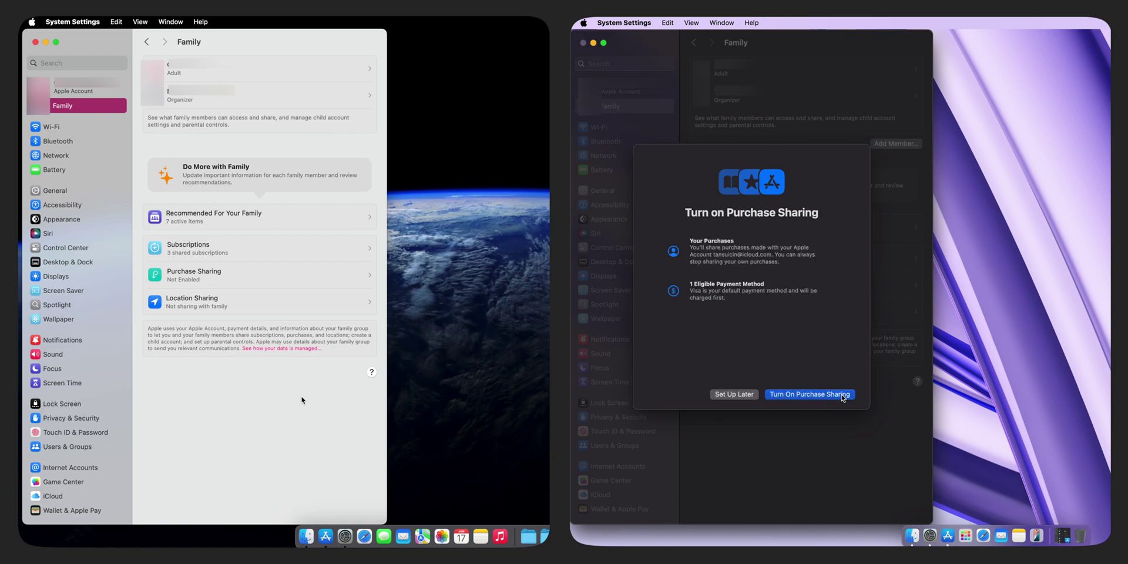
left_click(843, 396)
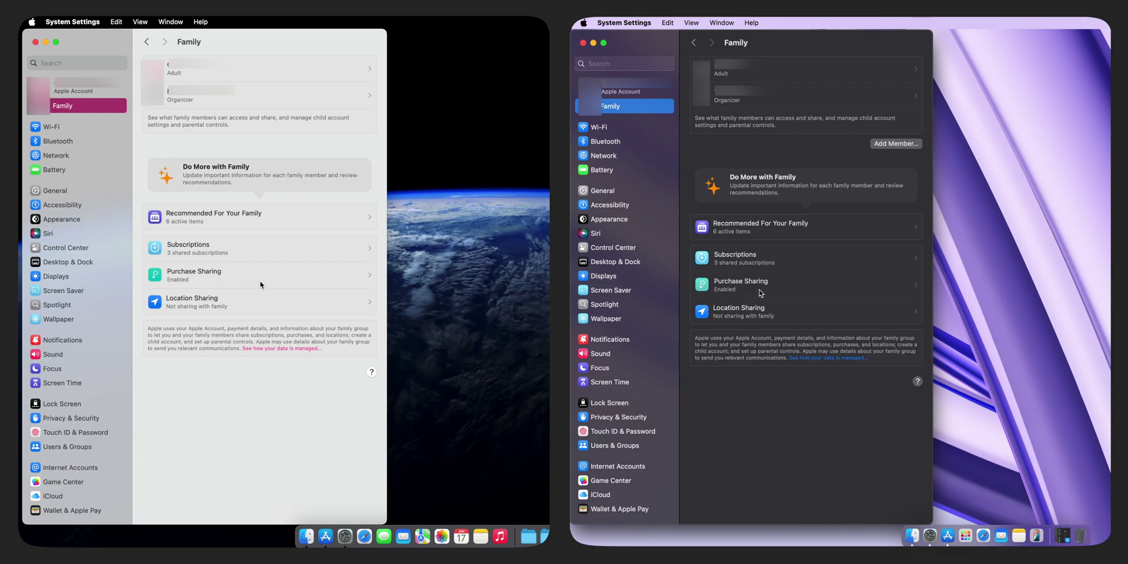
left_click(46, 42)
Step: Bring back App Store on both Macs and relaunch the left one on its Account page
left_click(594, 45)
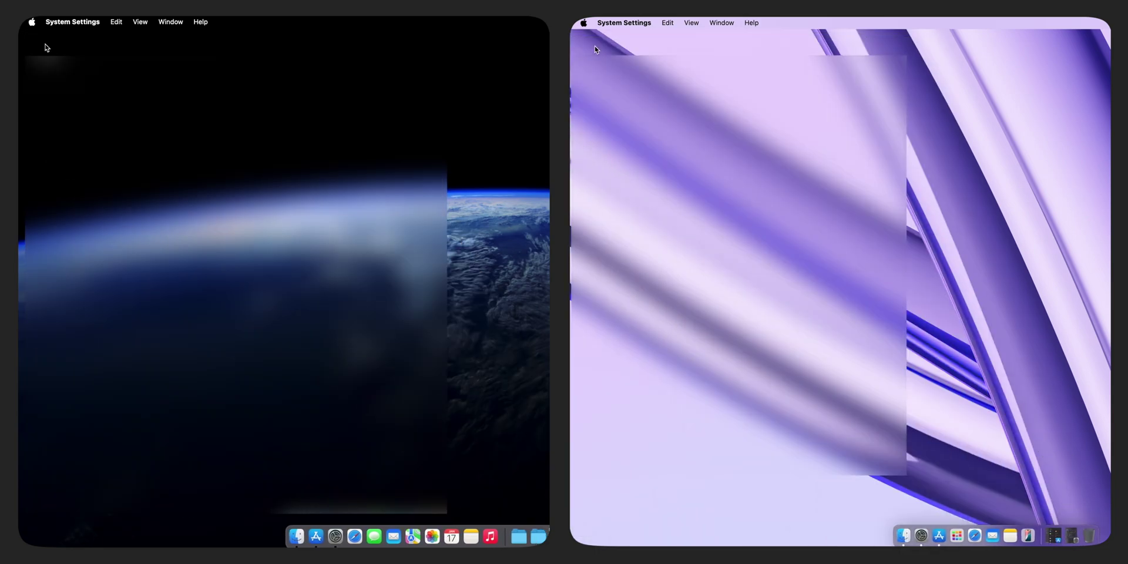
left_click(315, 539)
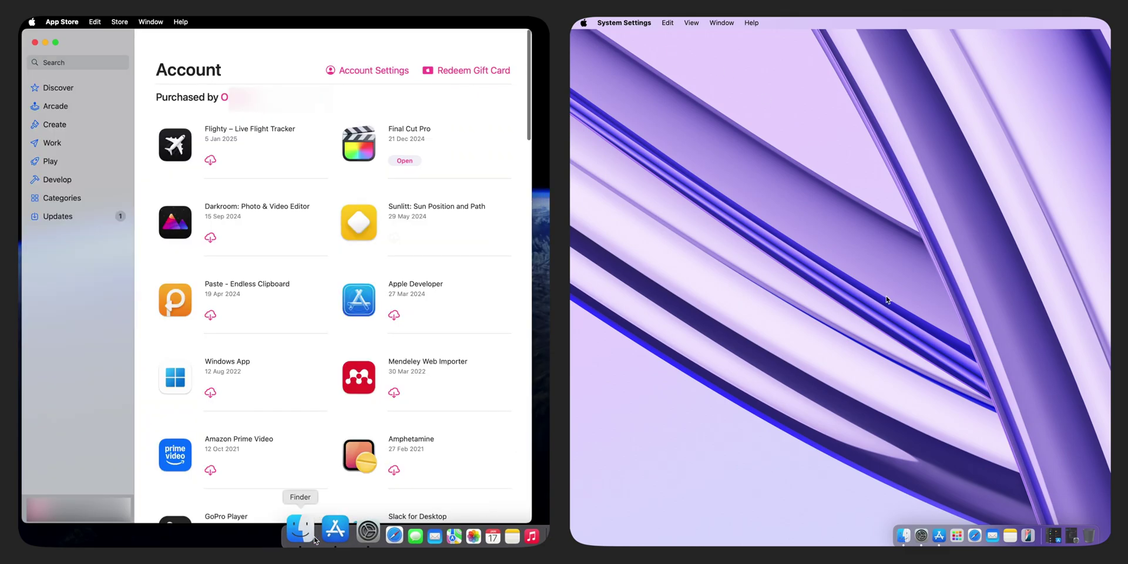
left_click(939, 534)
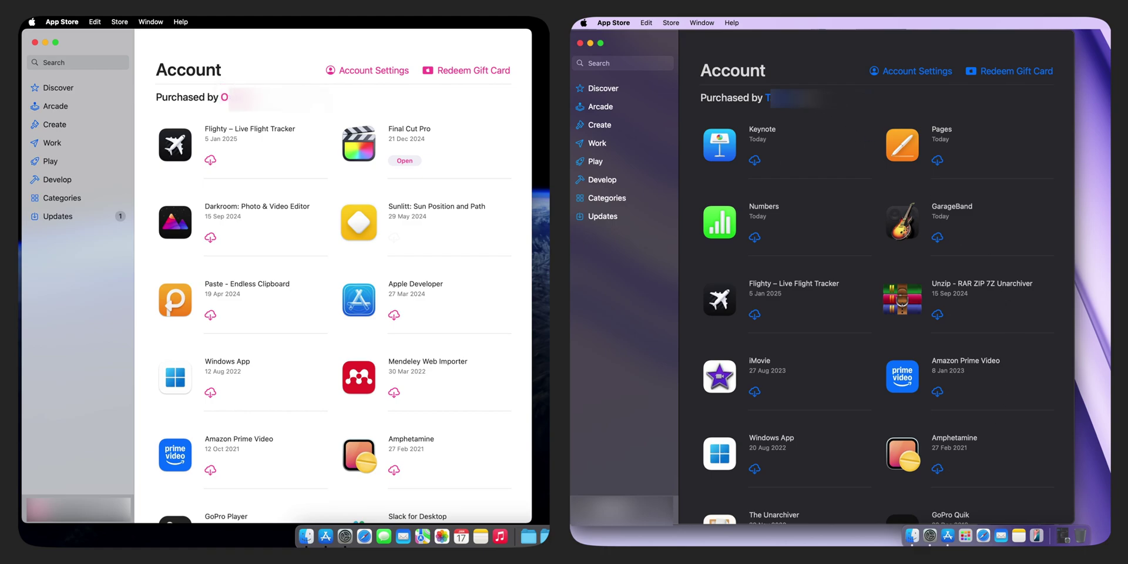
left_click(34, 42)
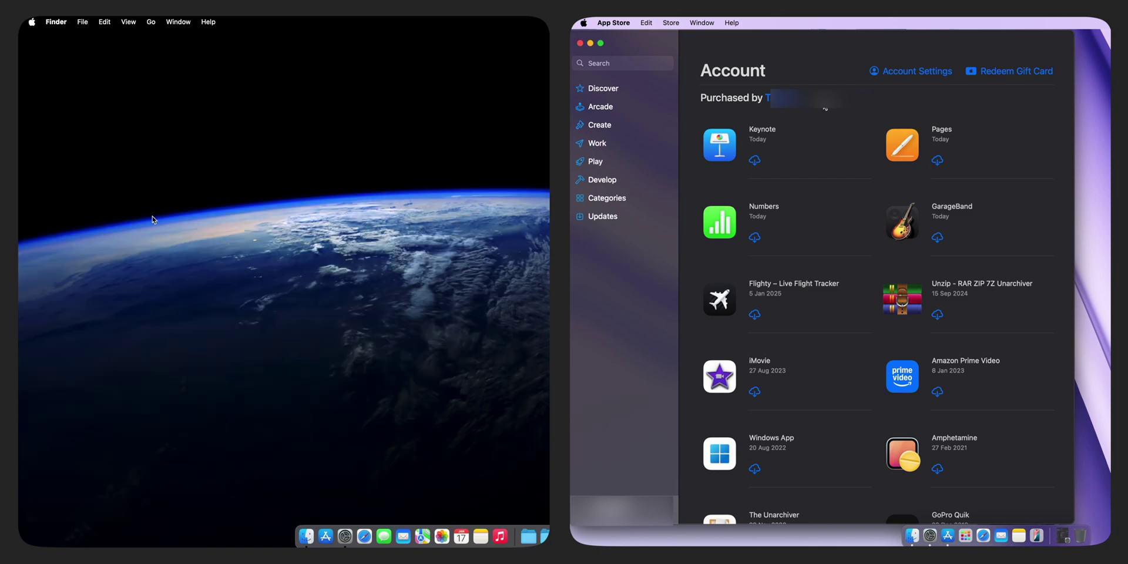
left_click(326, 531)
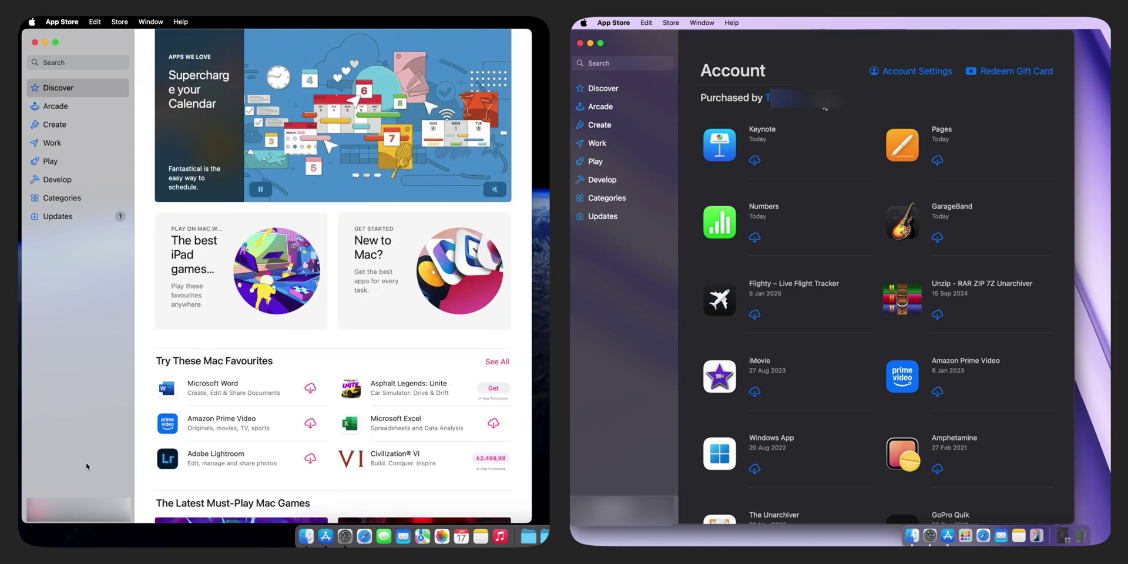
left_click(78, 508)
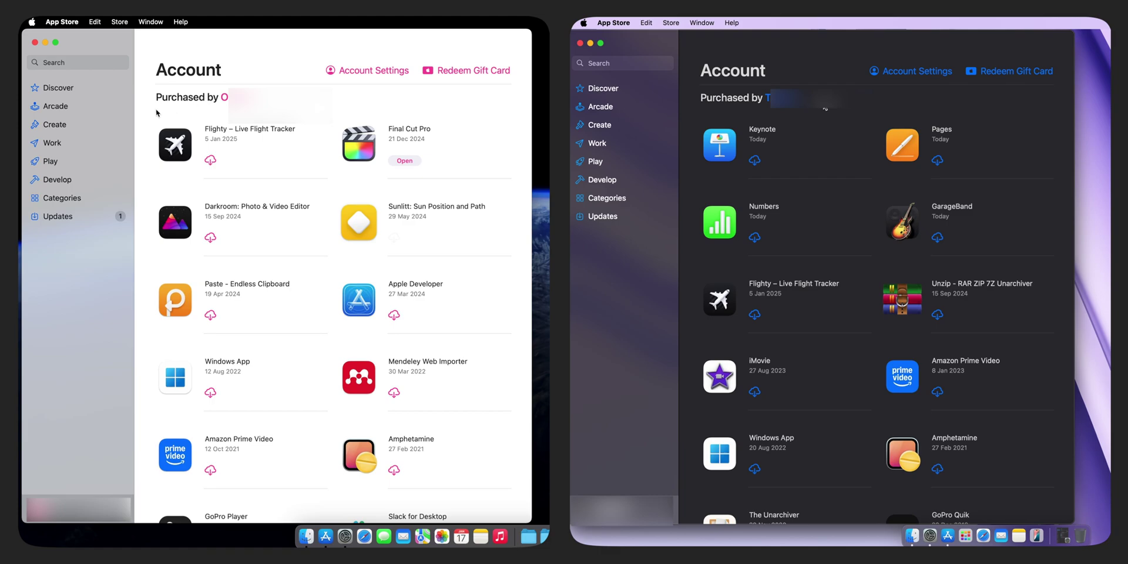
Step: Set the left Mac's Purchased by list to the second family member, leaving the right Mac unchanged
left_click(247, 97)
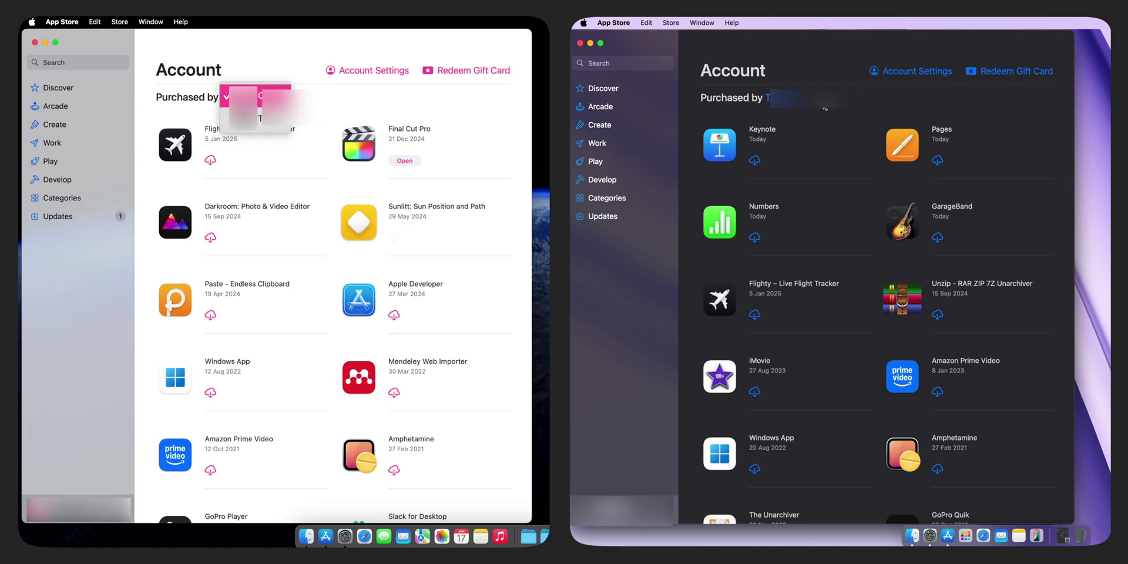
left_click(286, 126)
left_click(247, 98)
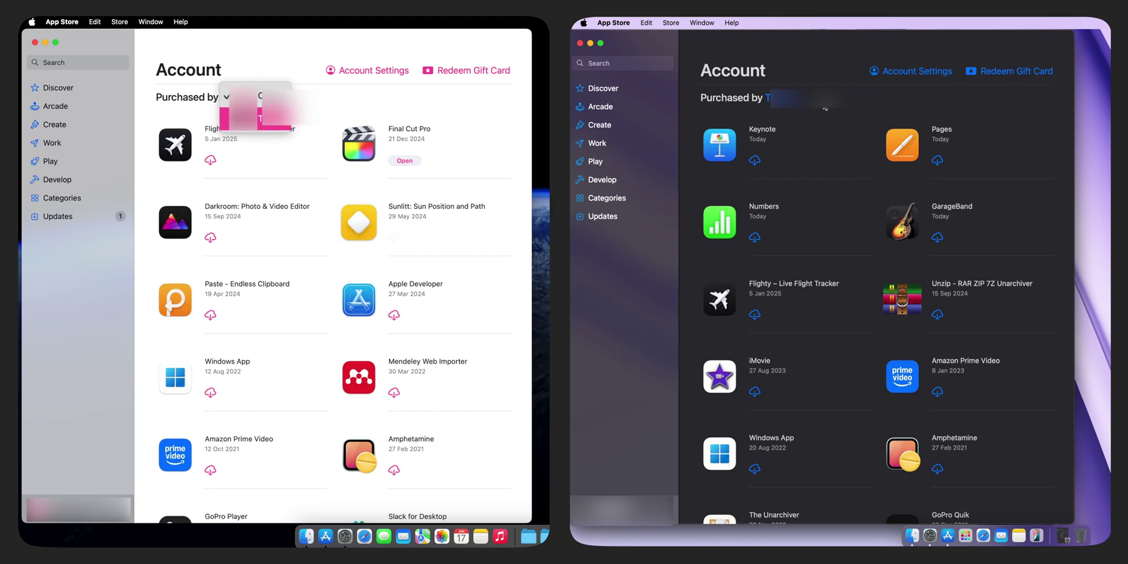
left_click(259, 117)
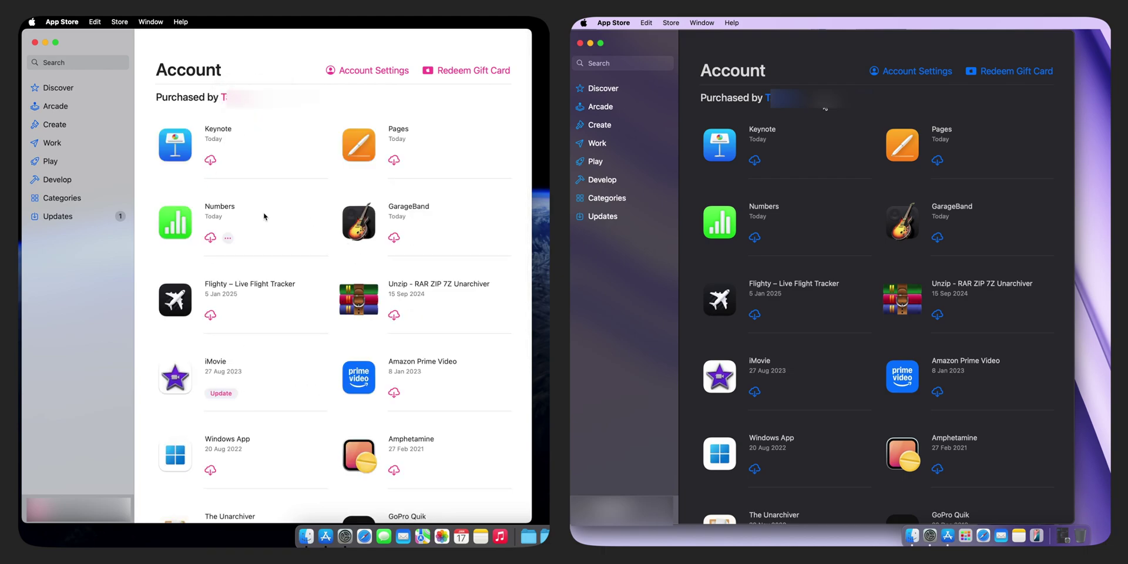
left_click(238, 97)
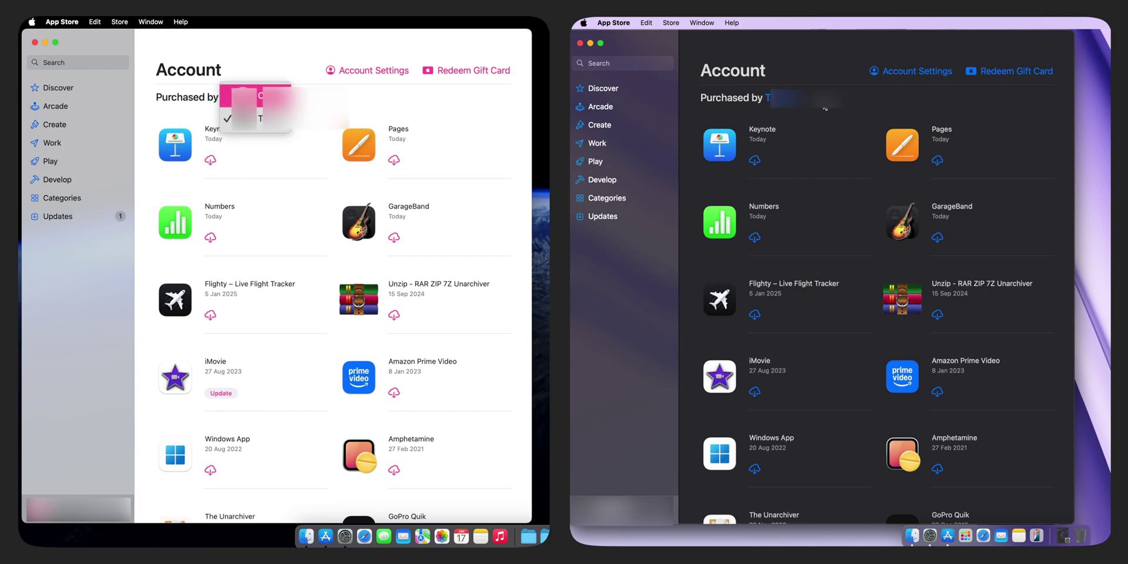
left_click(258, 96)
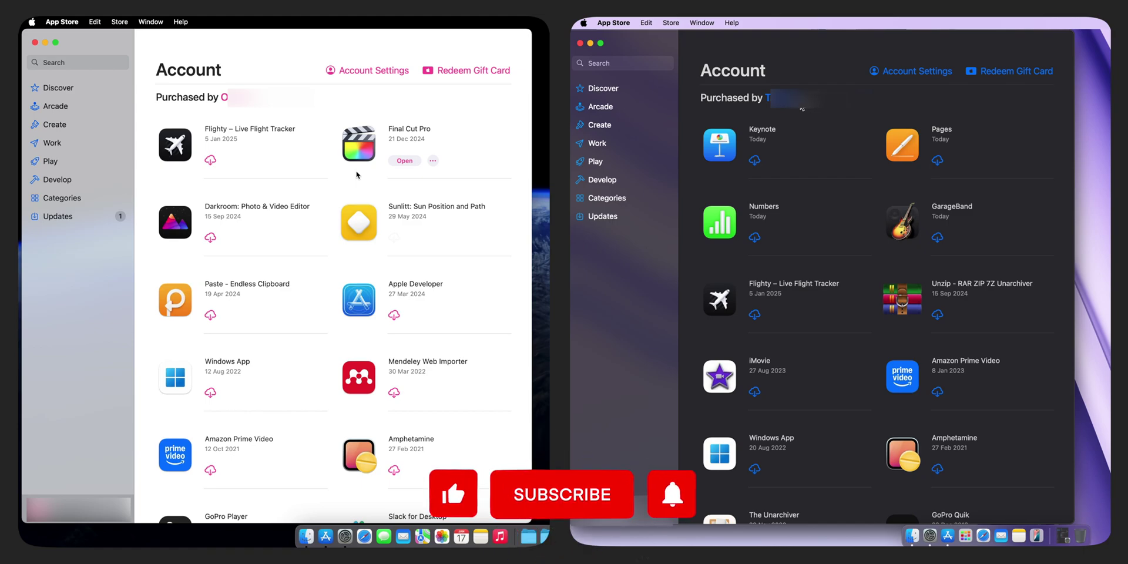
left_click(796, 103)
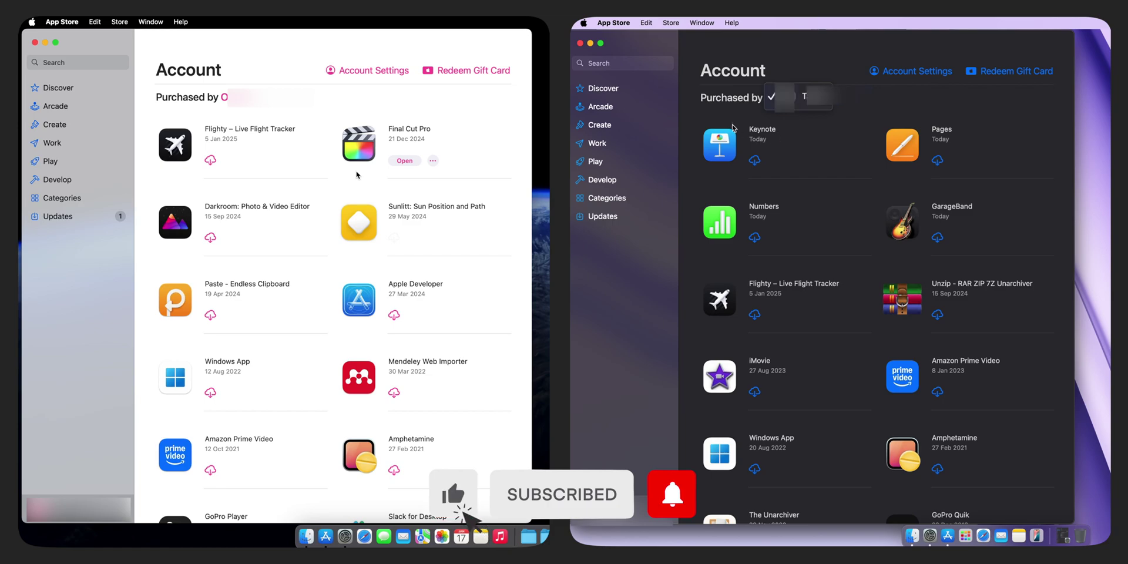
left_click(841, 107)
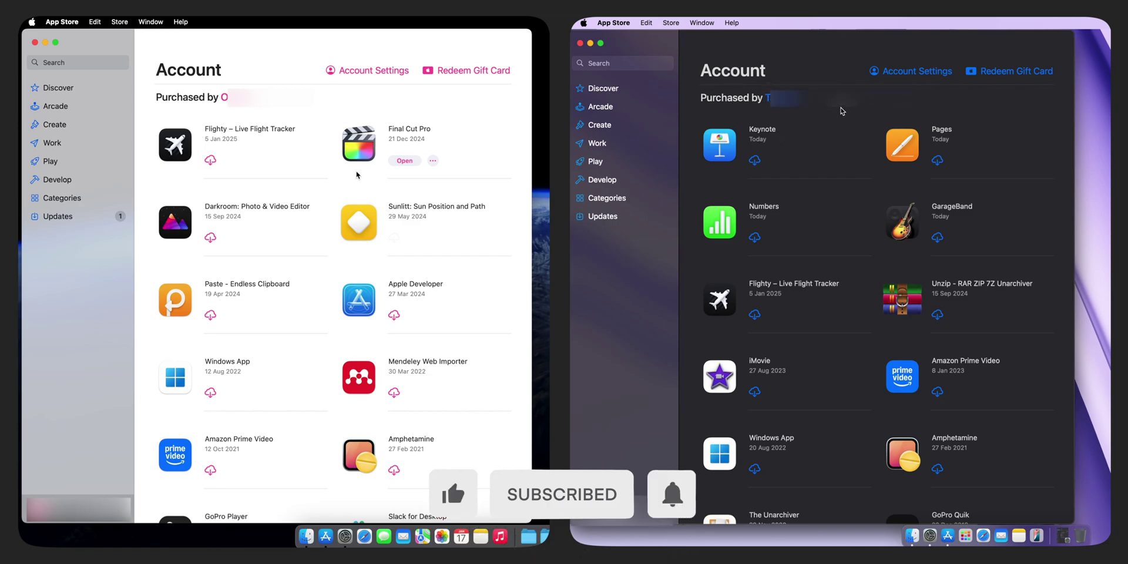
Step: Turn on Share My Purchases for the Not Sharing family member, then close with Done
left_click(45, 42)
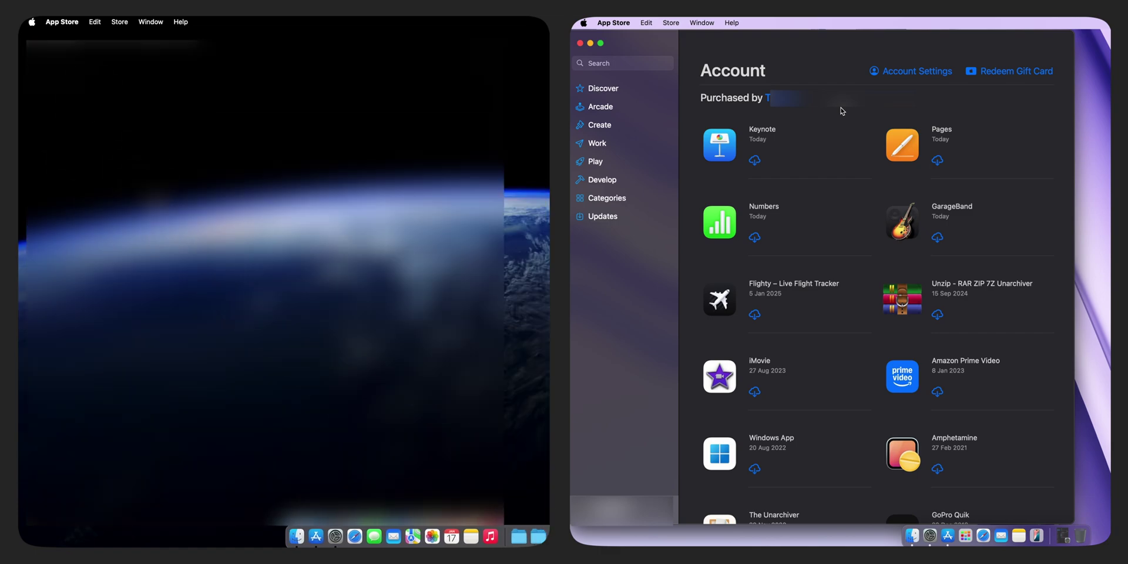
left_click(333, 536)
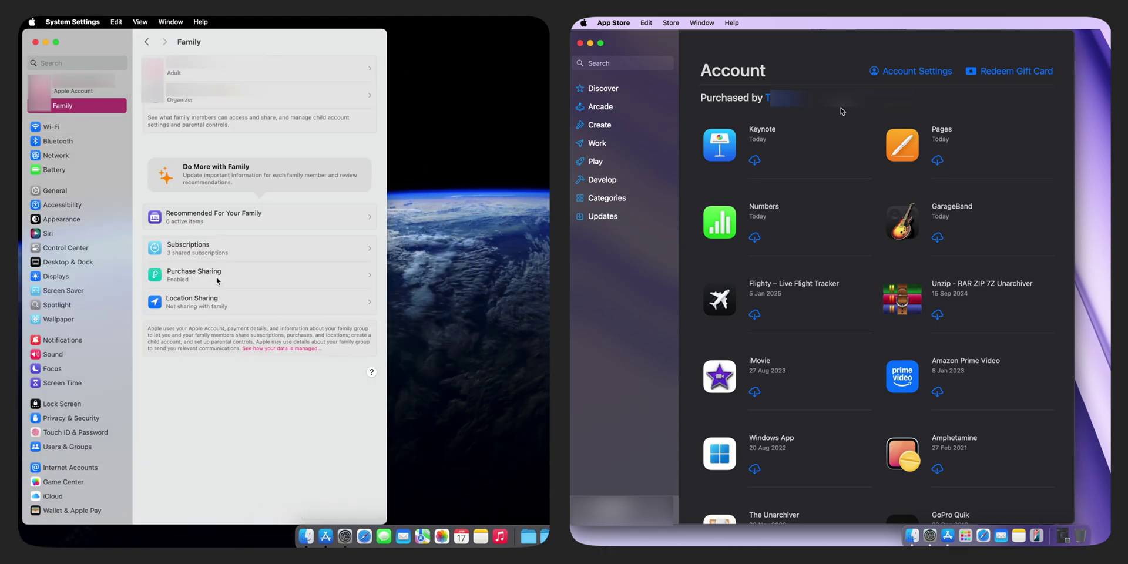
left_click(283, 280)
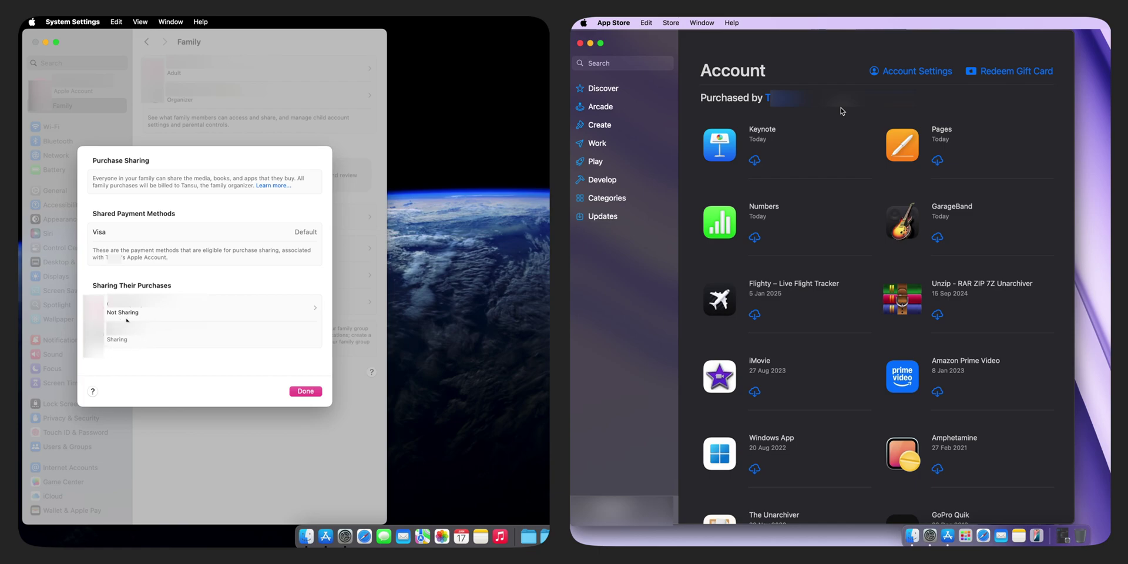
left_click(279, 309)
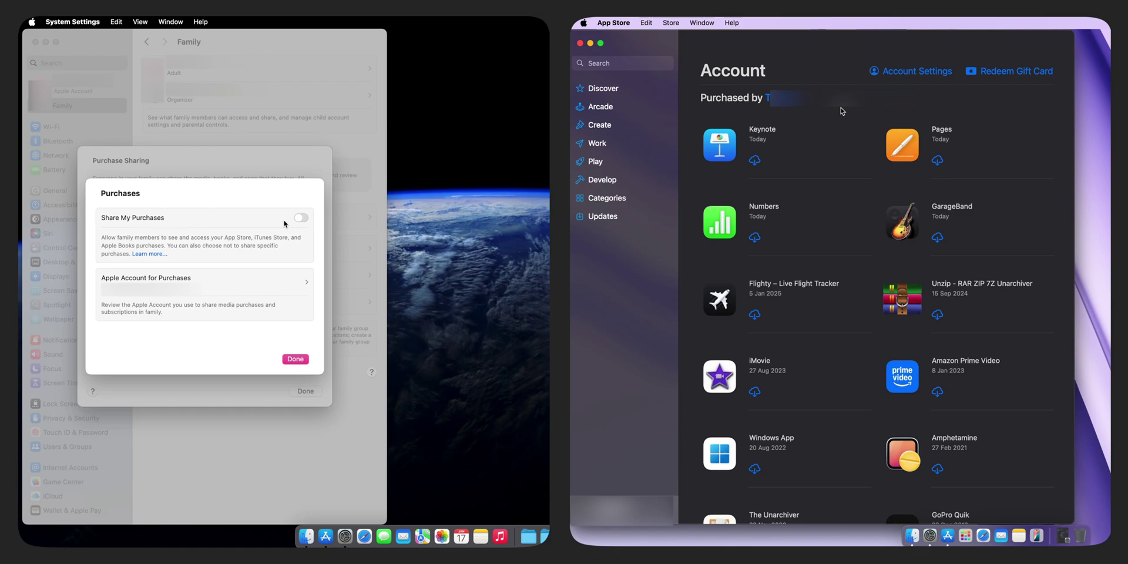
left_click(301, 219)
left_click(300, 361)
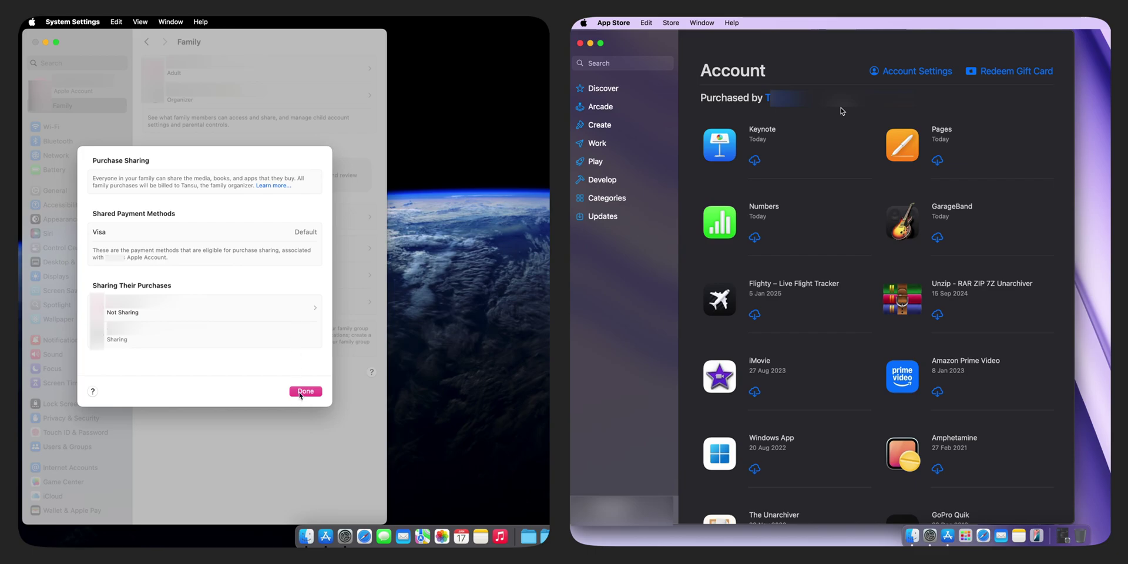
left_click(300, 393)
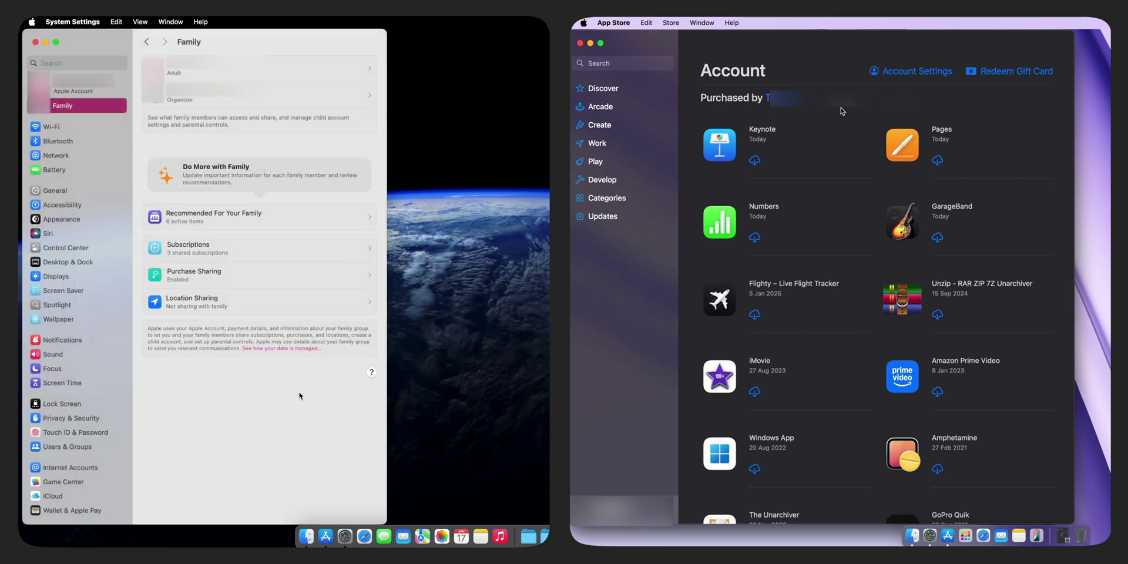
left_click(215, 277)
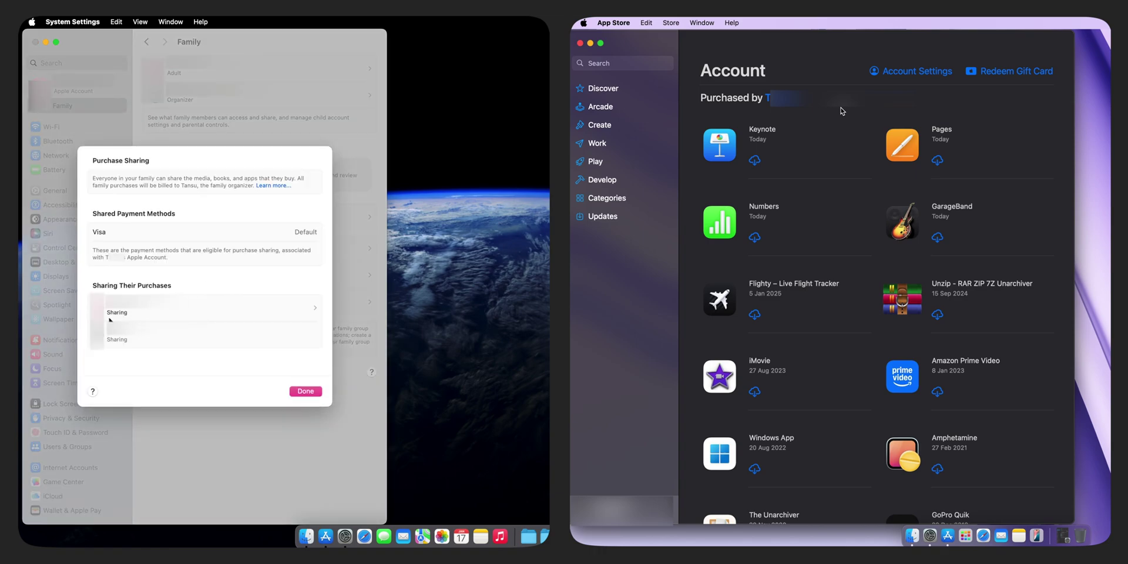
left_click(302, 392)
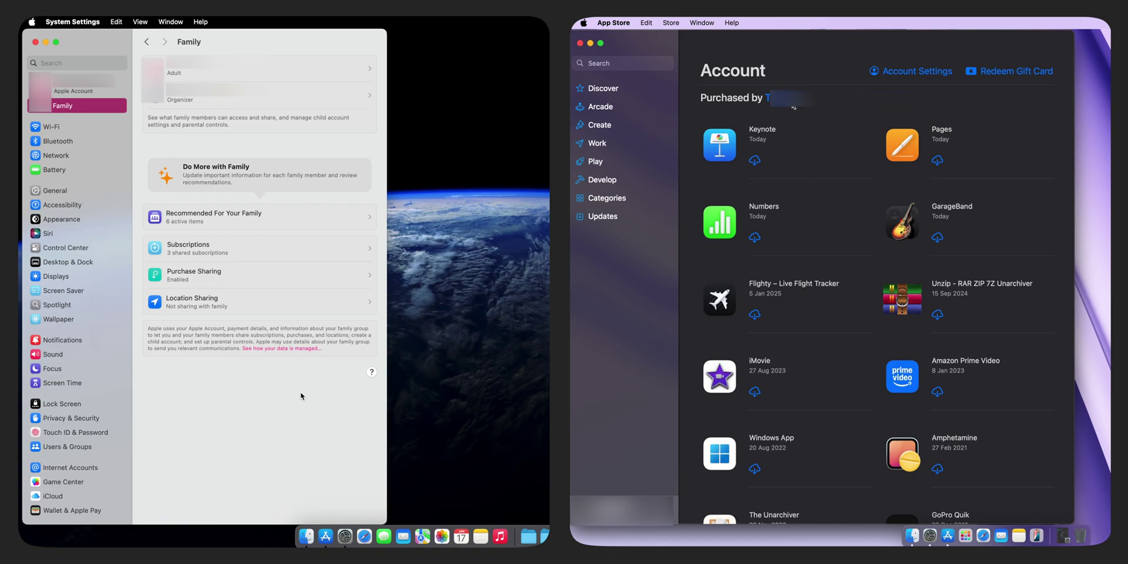
Step: Relaunch App Store on the right Mac and list the second member's purchases, like Final Cut Pro and Sunlitt
left_click(776, 97)
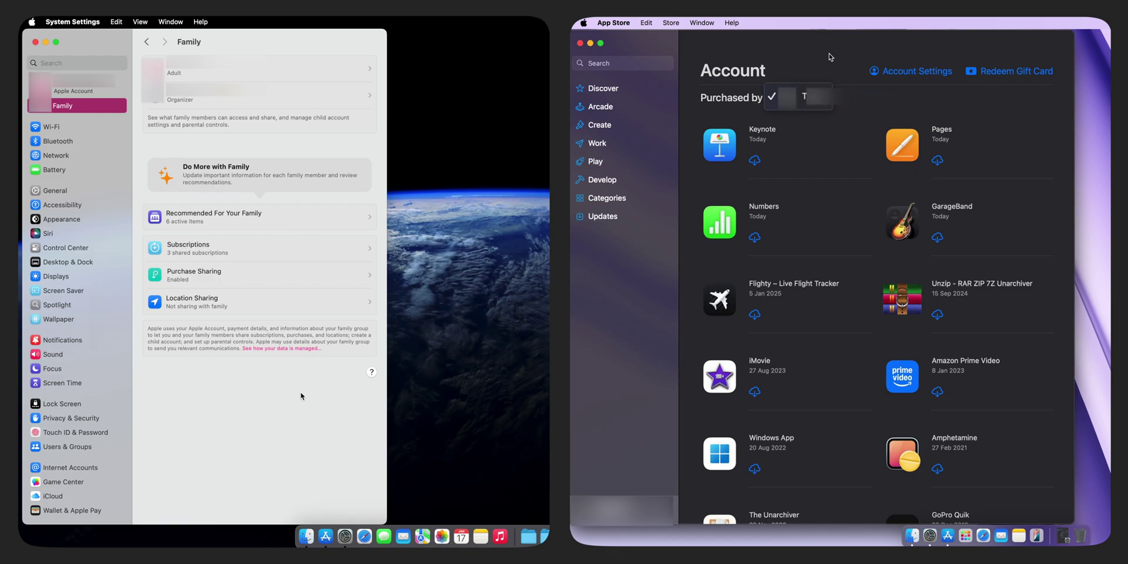
left_click(814, 77)
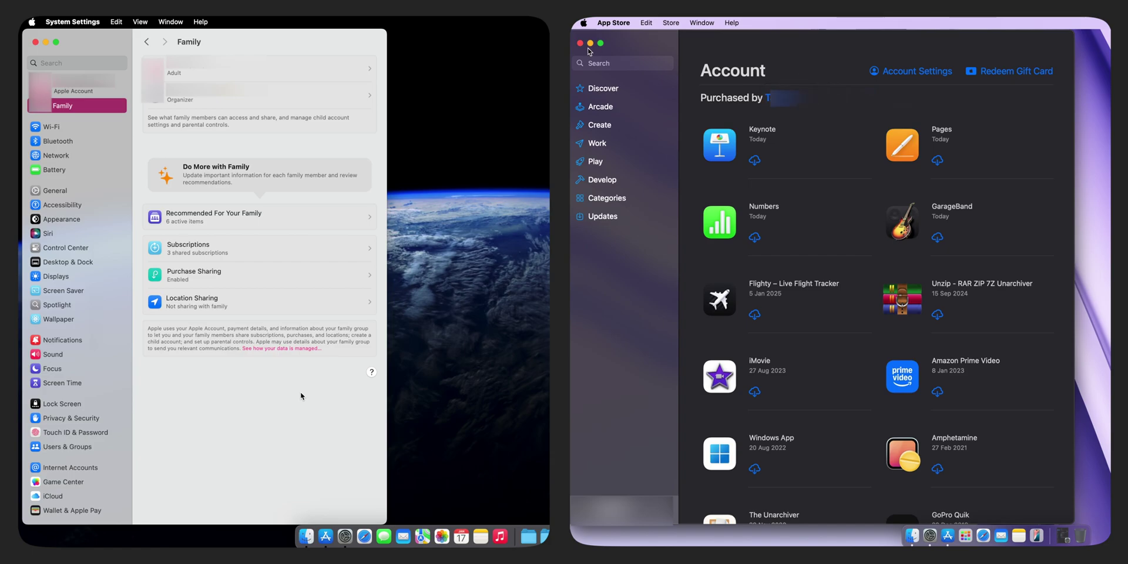
left_click(580, 45)
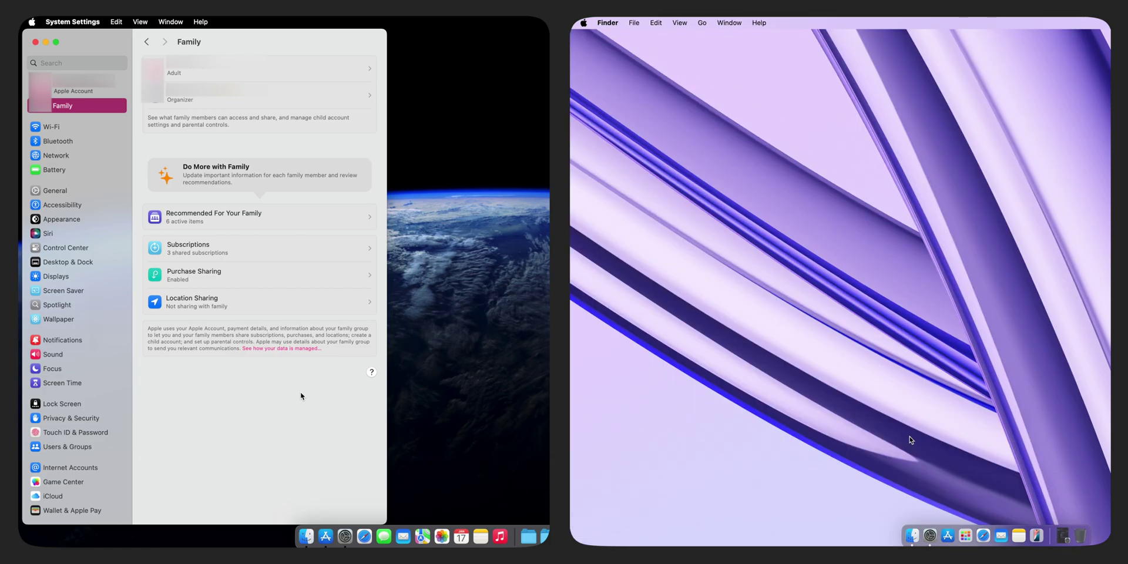
left_click(950, 529)
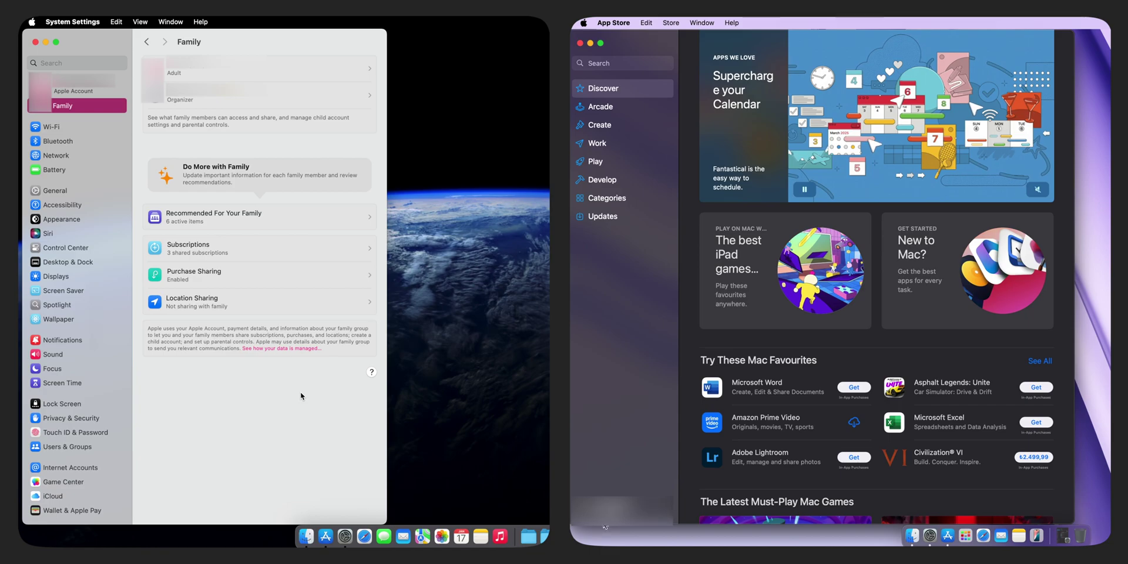
left_click(623, 509)
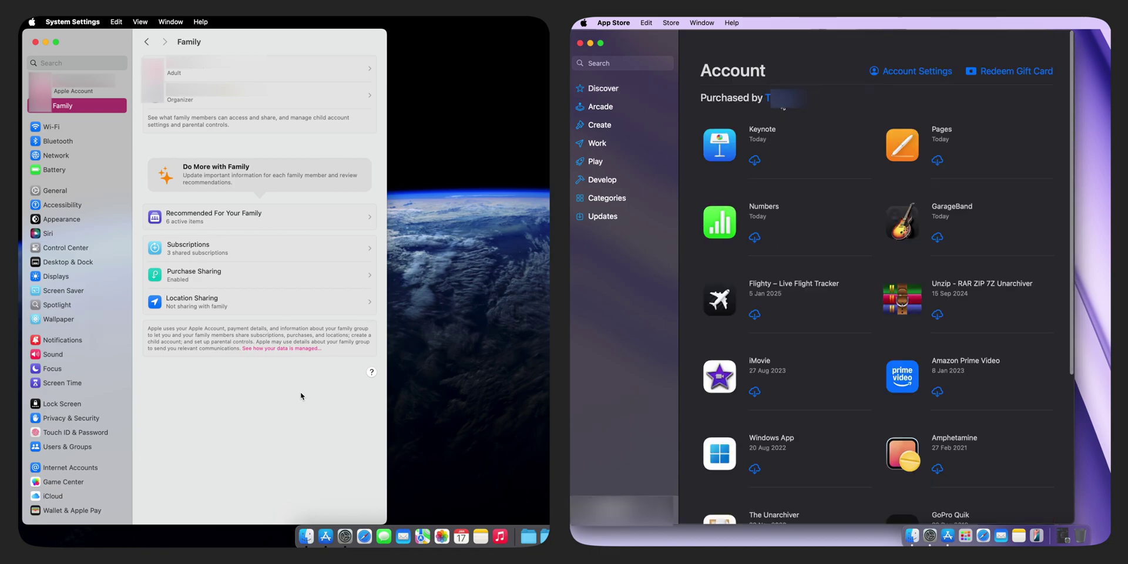
left_click(776, 98)
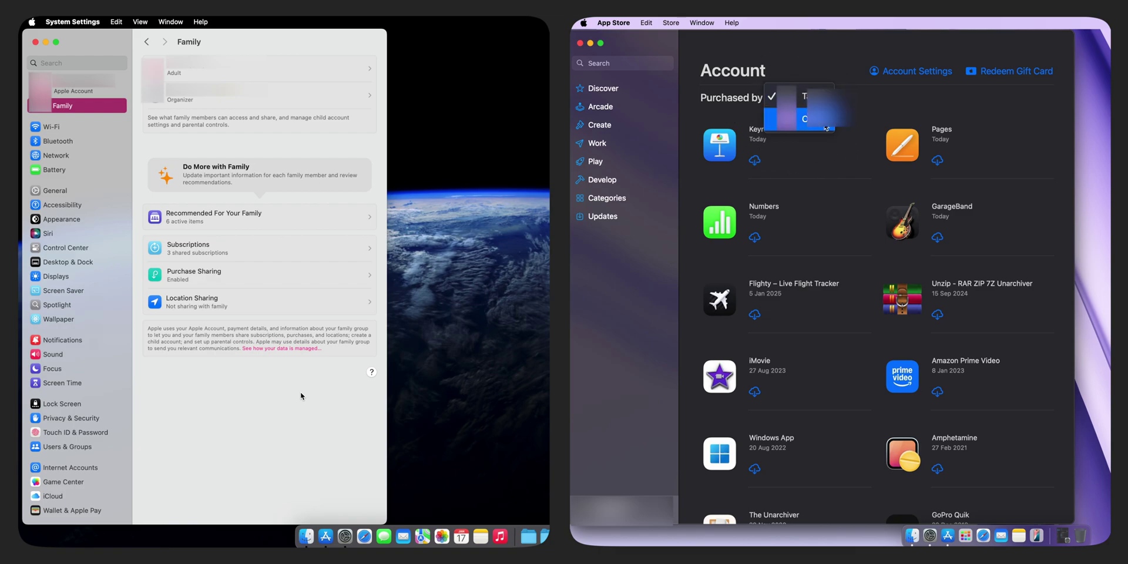
left_click(808, 127)
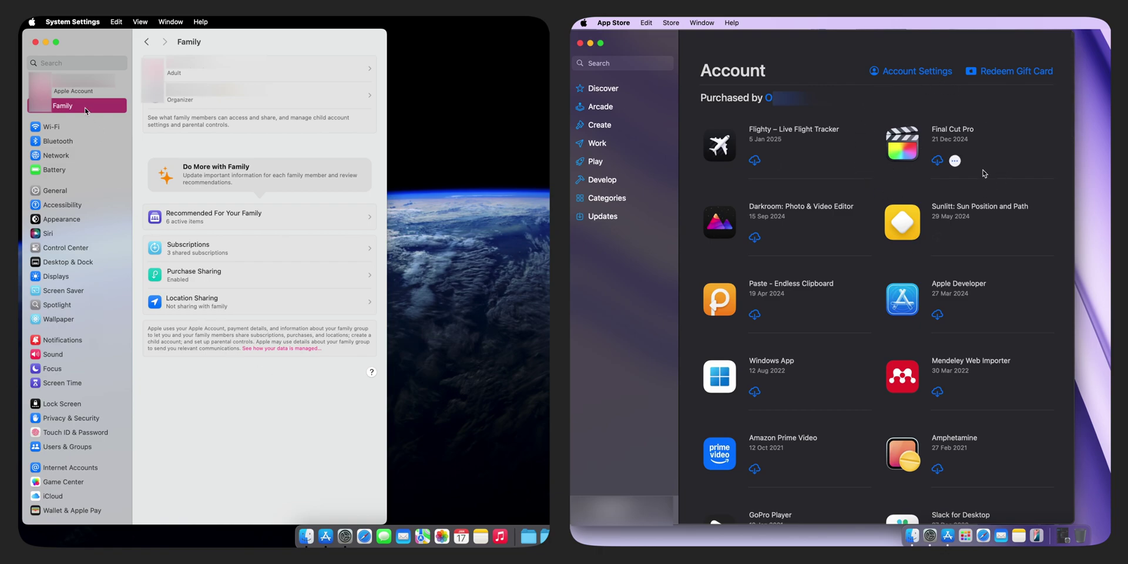
left_click(46, 43)
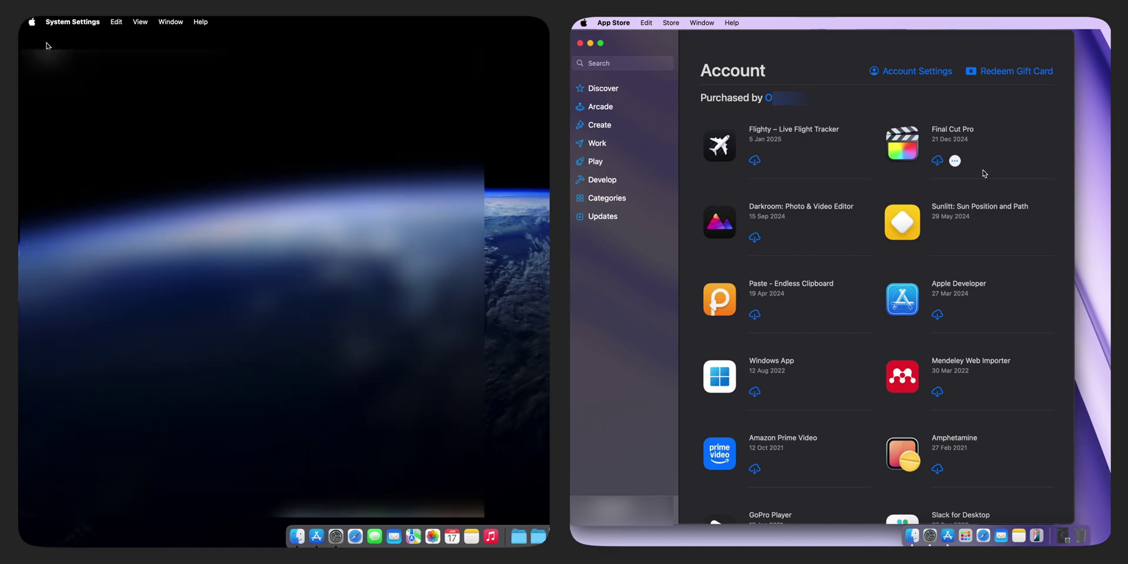
Step: Restore the left App Store and download the shared Final Cut Pro on the right Mac
left_click(318, 536)
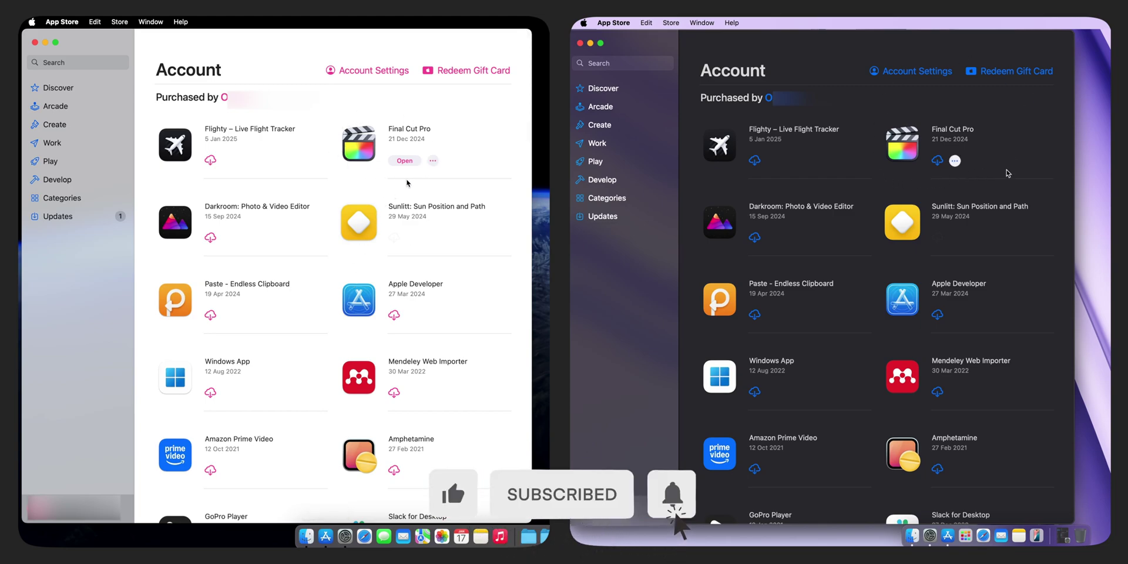
left_click(938, 160)
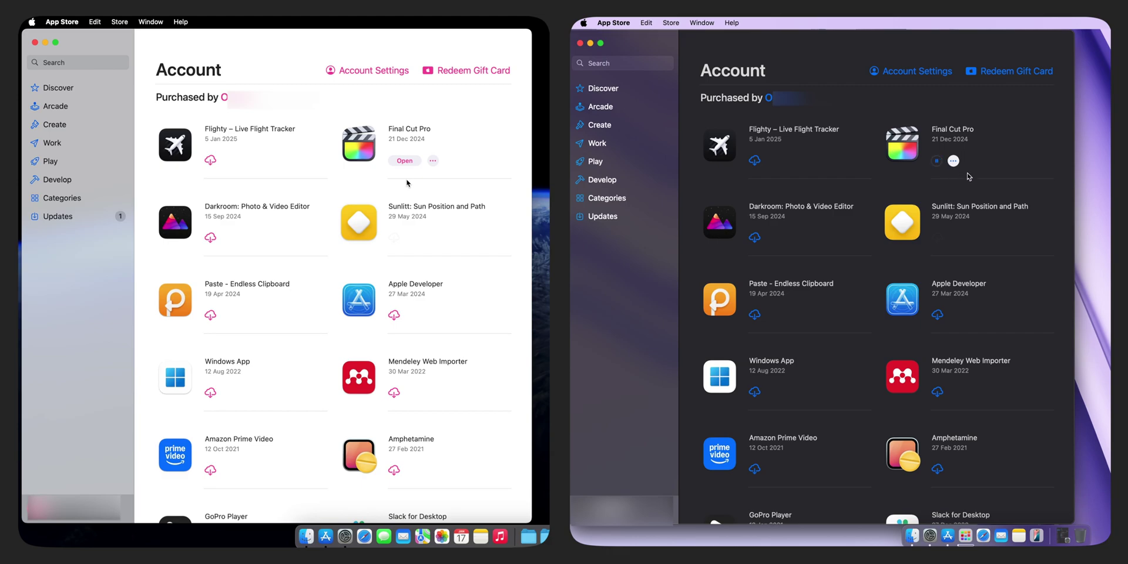